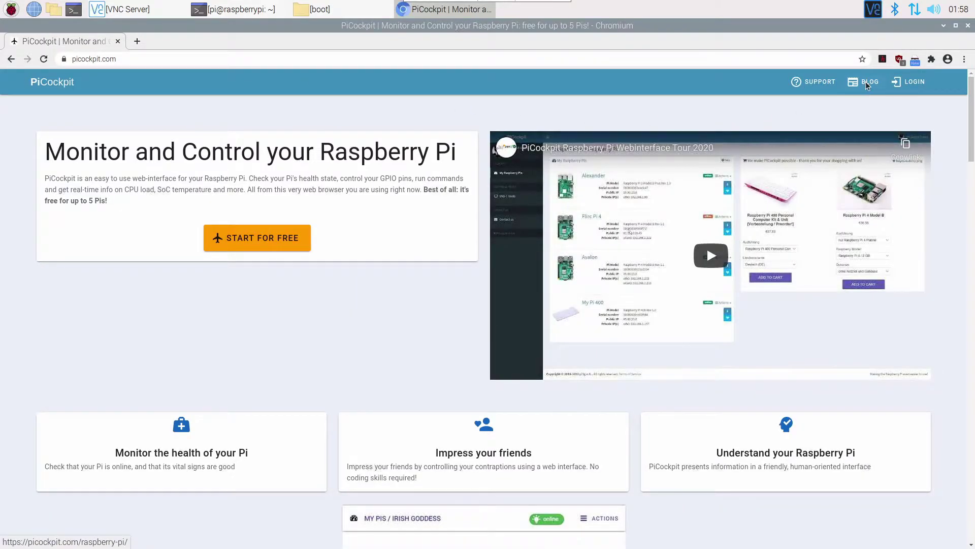
Reach the overclocking tool from the blog and choose Raspberry Pi 400 as the model
{"action": "left_click", "coordinate": [866, 82]}
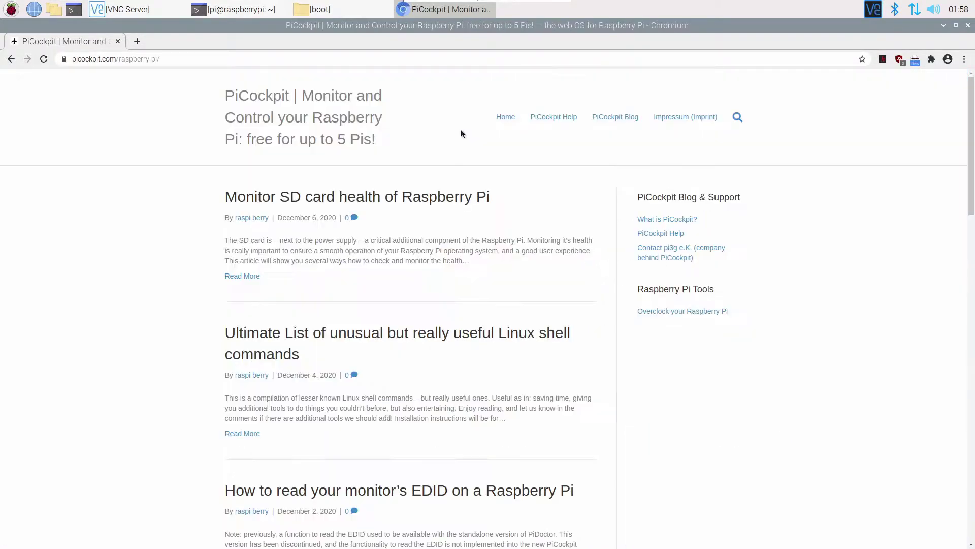
{"action": "left_click", "coordinate": [682, 311]}
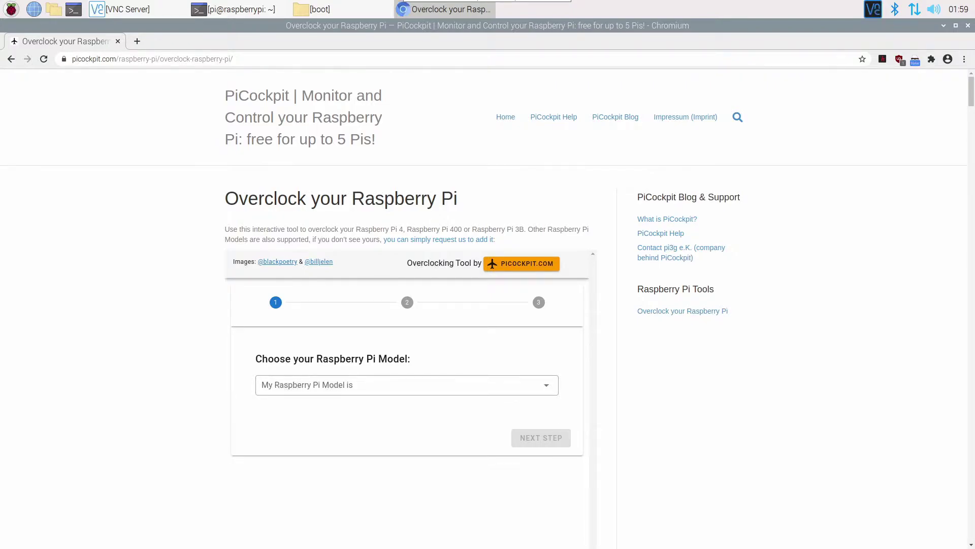
{"action": "left_click", "coordinate": [376, 392]}
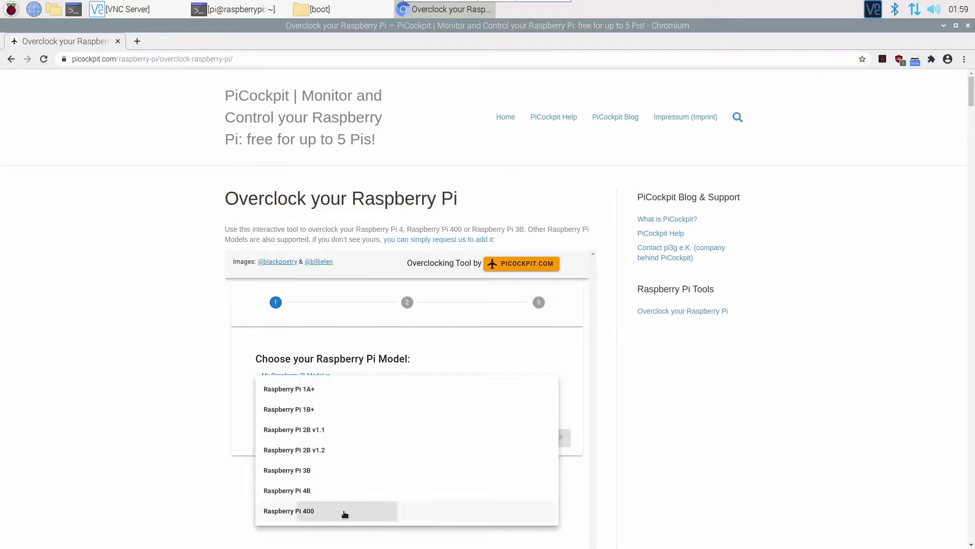
{"action": "left_click", "coordinate": [345, 514]}
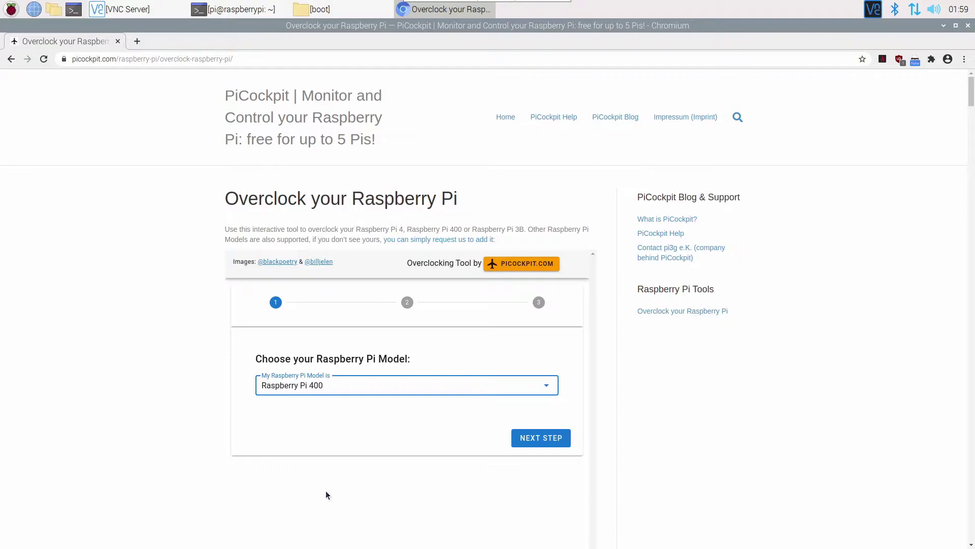
Choose the medium booster preset and download its settings as overclock.txt
{"action": "left_click", "coordinate": [561, 444]}
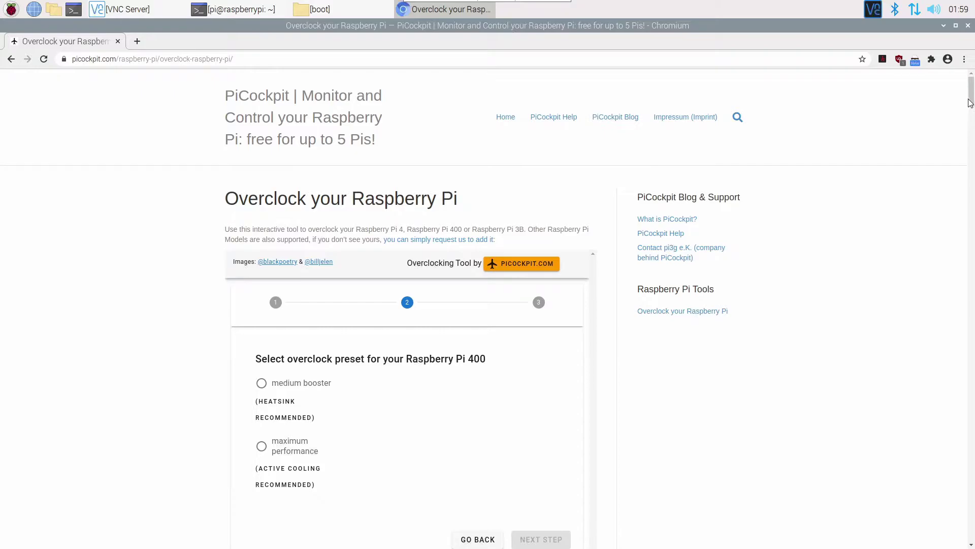
{"action": "scroll", "coordinate": [970, 98], "scroll_direction": "down", "scroll_amount": 4}
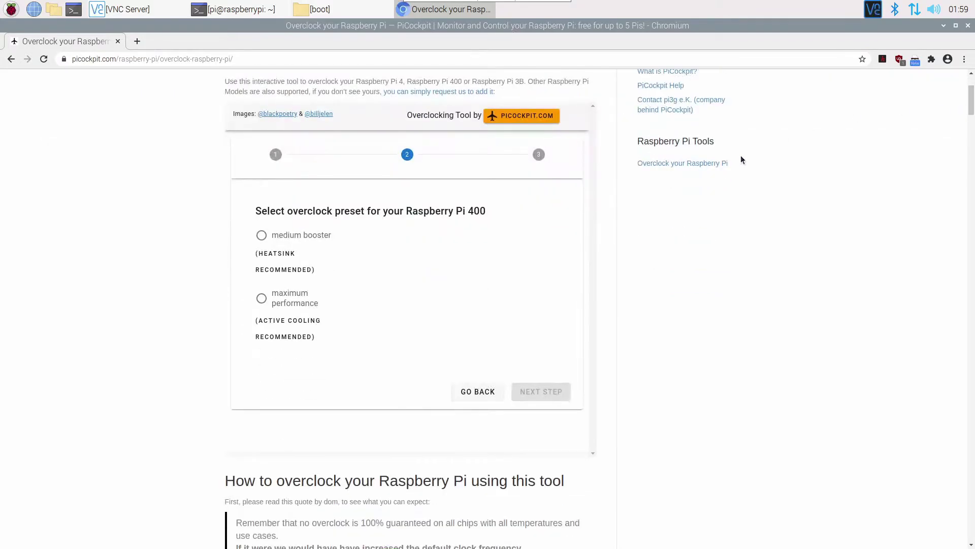
{"action": "scroll", "coordinate": [742, 160], "scroll_direction": "up", "scroll_amount": 1}
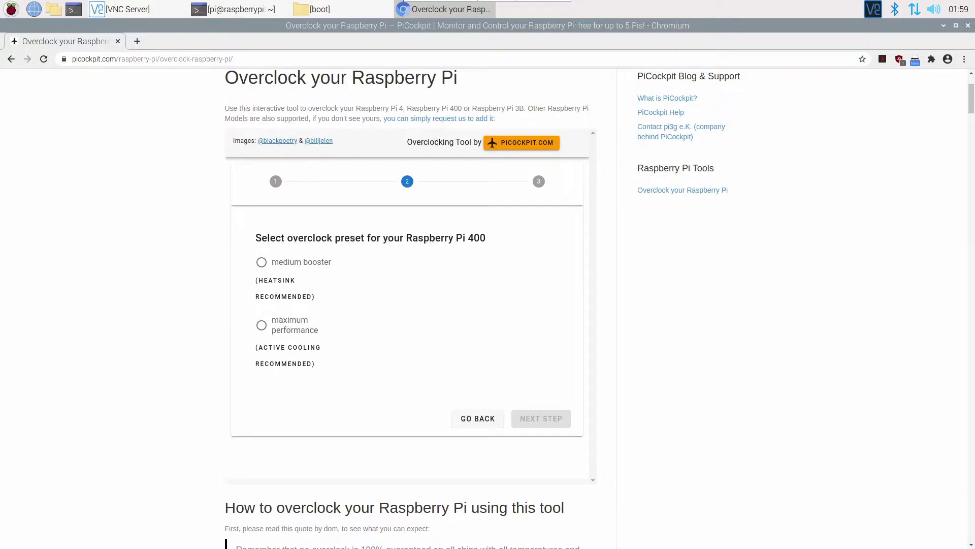
{"action": "left_click", "coordinate": [261, 261]}
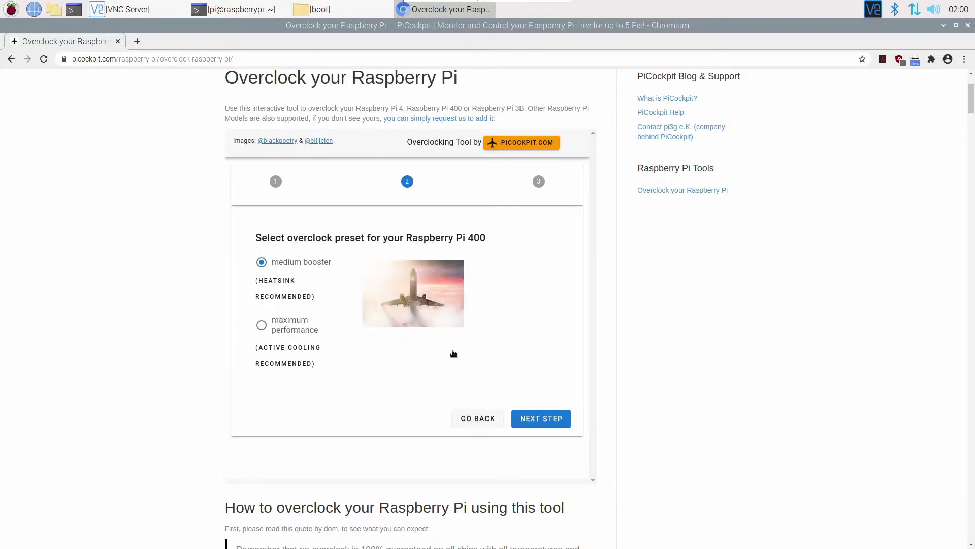
{"action": "left_click", "coordinate": [553, 424]}
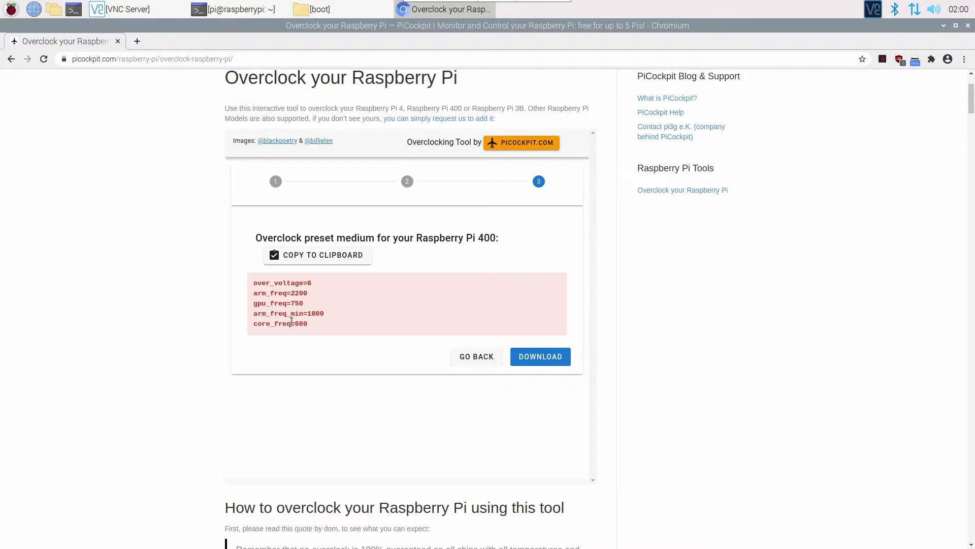
{"action": "left_click", "coordinate": [541, 358]}
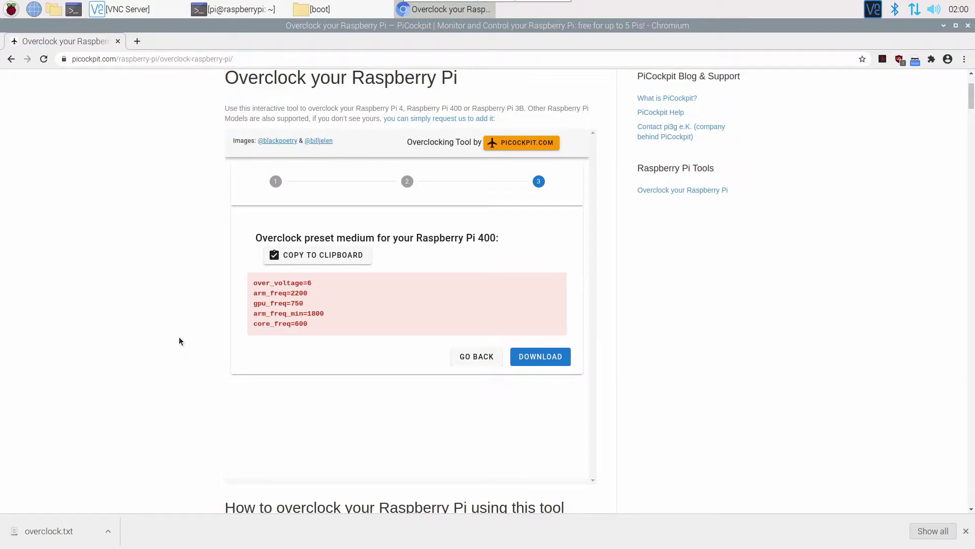
Shrink the browser and bring up the Run prompt for launching sudo pcmanfm
{"action": "left_click", "coordinate": [956, 26]}
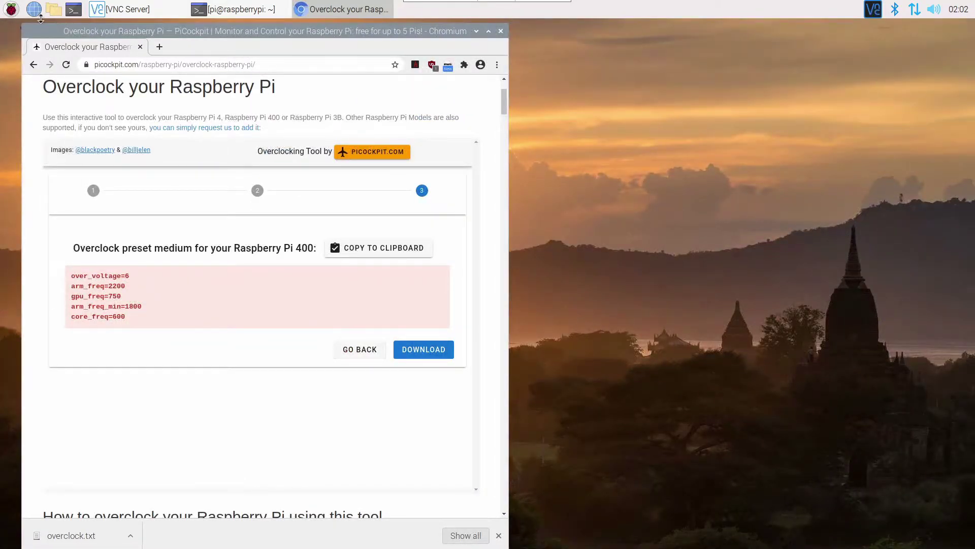
{"action": "left_click", "coordinate": [16, 21]}
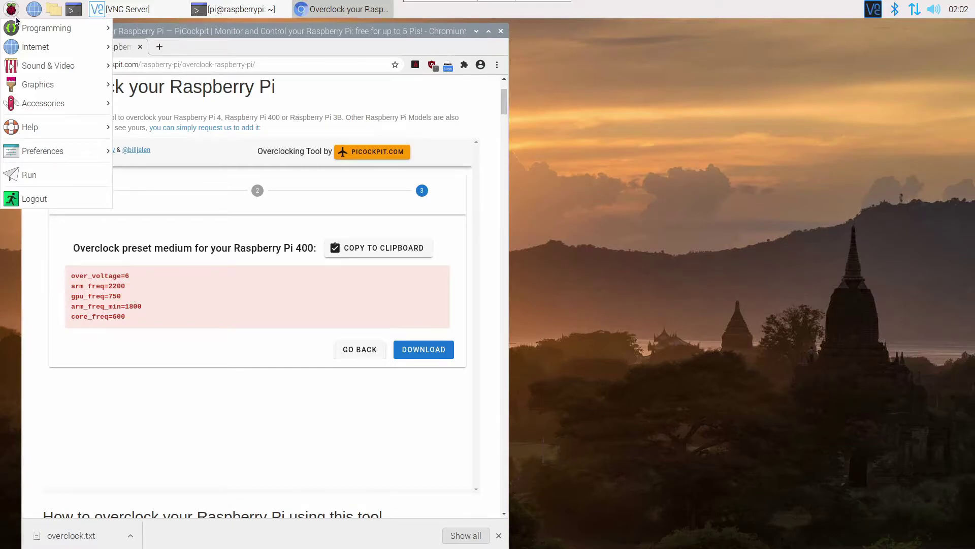
{"action": "left_click", "coordinate": [45, 177]}
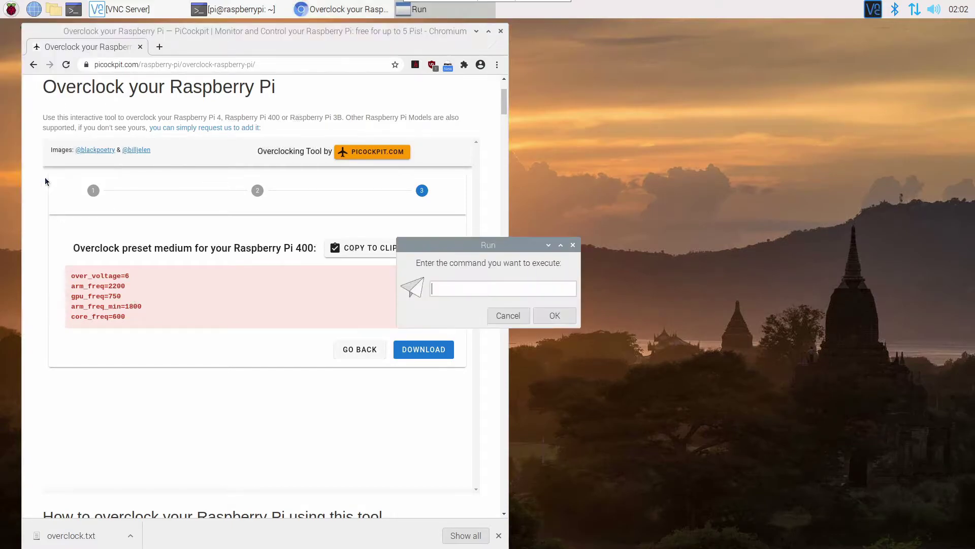
{"action": "type", "text": "sudo pcmanf"}
{"action": "type", "text": "m"}
Launch the superuser file manager, move overclock.txt into /boot and select config.txt there
{"action": "key", "text": "Return"}
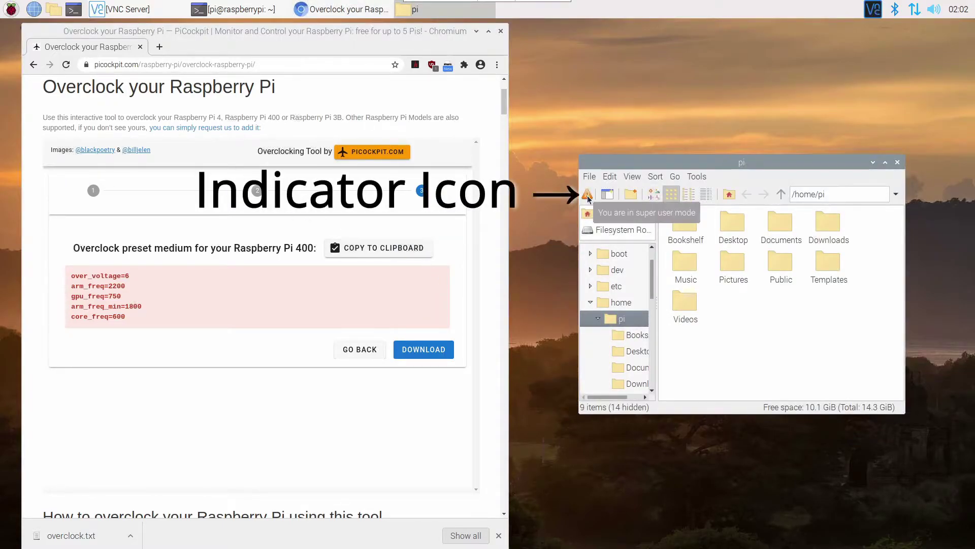
{"action": "mouse_move", "coordinate": [587, 194]}
{"action": "left_click", "coordinate": [618, 254]}
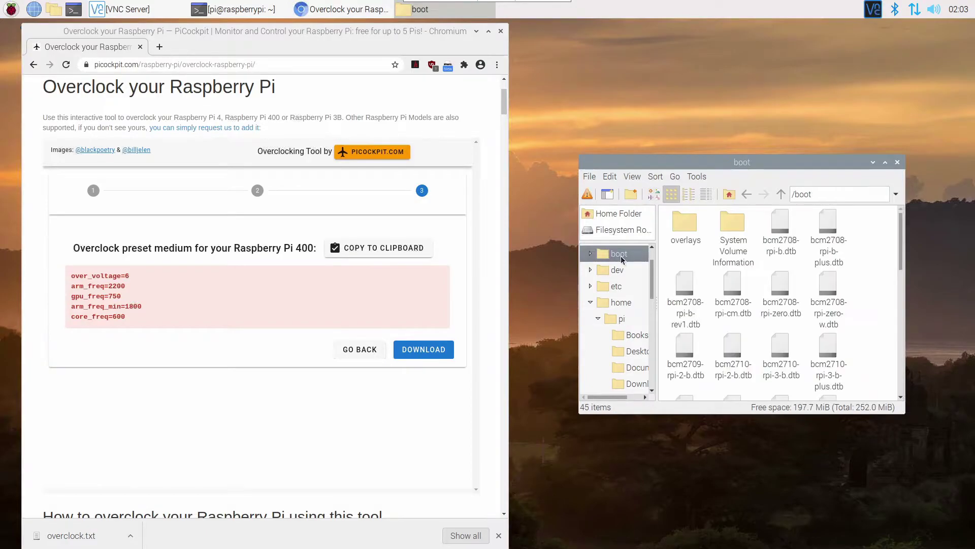
{"action": "left_click_drag", "start_coordinate": [741, 159], "coordinate": [742, 61]}
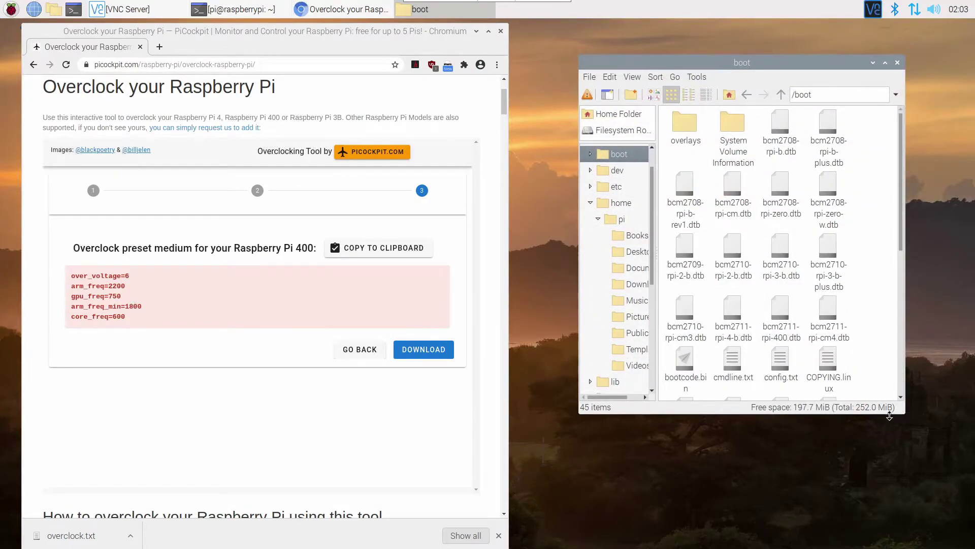
{"action": "mouse_move", "coordinate": [70, 536]}
{"action": "left_mouse_down"}
{"action": "mouse_move", "coordinate": [558, 414]}
{"action": "mouse_move", "coordinate": [839, 328]}
{"action": "left_mouse_up"}
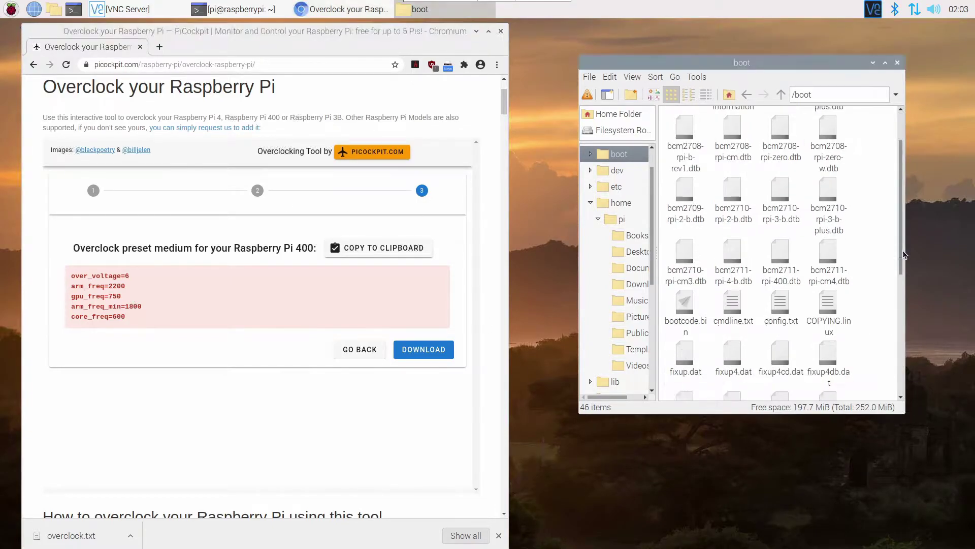
{"action": "left_click_drag", "start_coordinate": [904, 250], "coordinate": [894, 351]}
{"action": "left_click", "coordinate": [792, 237]}
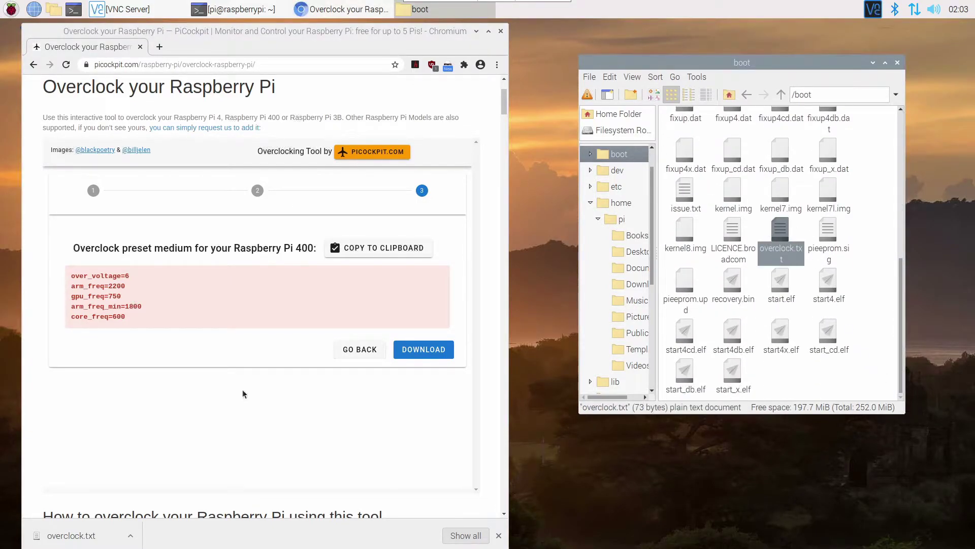
{"action": "key", "text": "Up"}
{"action": "key", "text": "Up"}
{"action": "key", "text": "Up"}
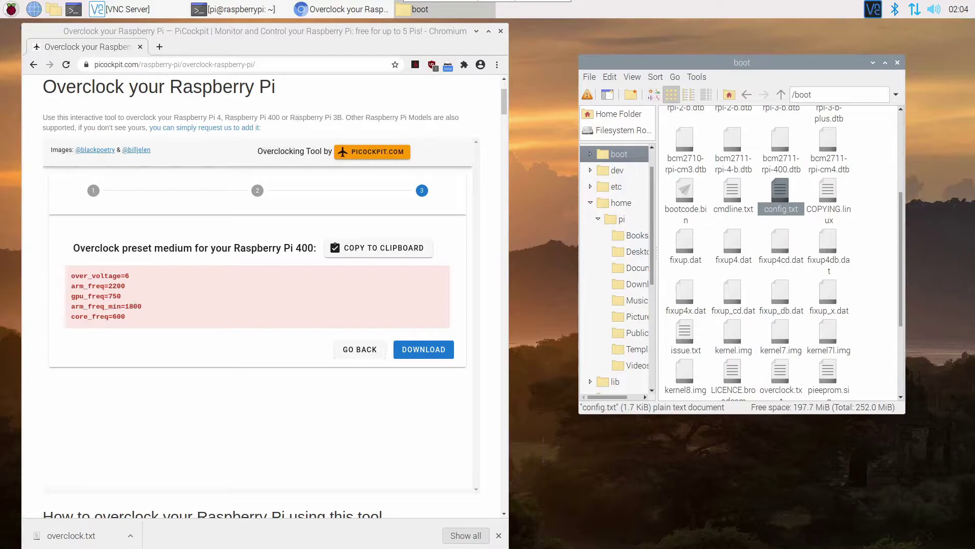
Add 'include overclock.txt' at the end of /boot/config.txt, save it and close Geany
{"action": "double_click", "coordinate": [778, 196]}
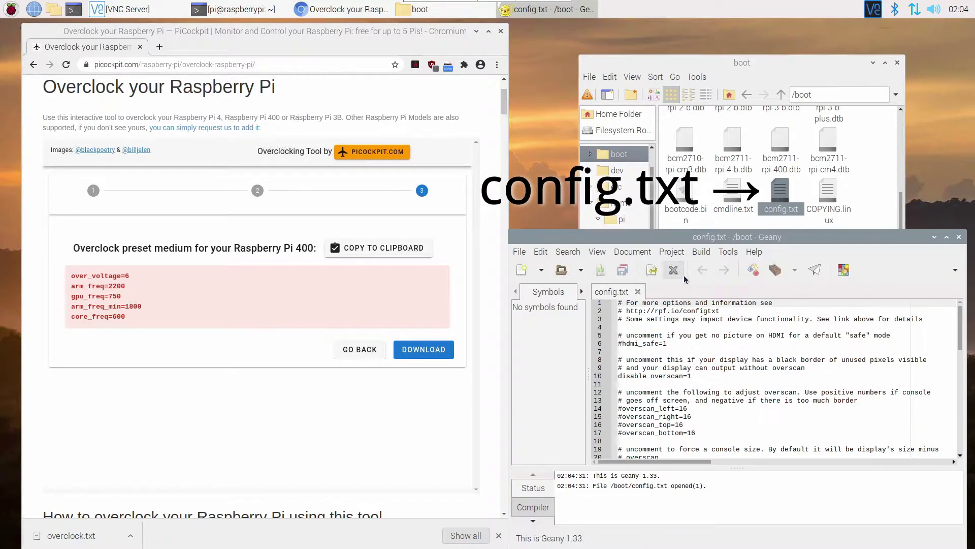
{"action": "scroll", "coordinate": [762, 322], "scroll_direction": "down", "scroll_amount": 2}
{"action": "scroll", "coordinate": [808, 343], "scroll_direction": "down", "scroll_amount": 5}
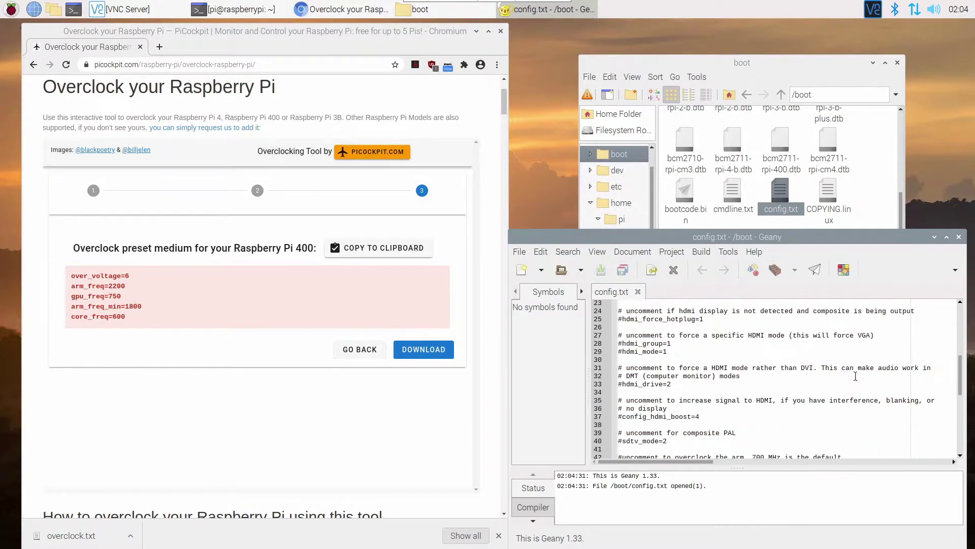
{"action": "scroll", "coordinate": [853, 367], "scroll_direction": "down", "scroll_amount": 8}
{"action": "left_click", "coordinate": [783, 451]}
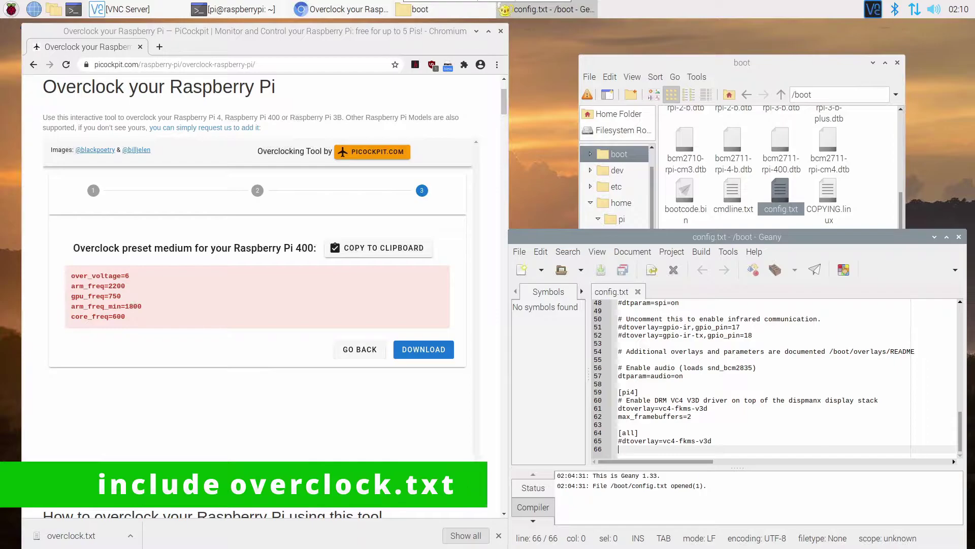
{"action": "type", "text": "include overclock.txt"}
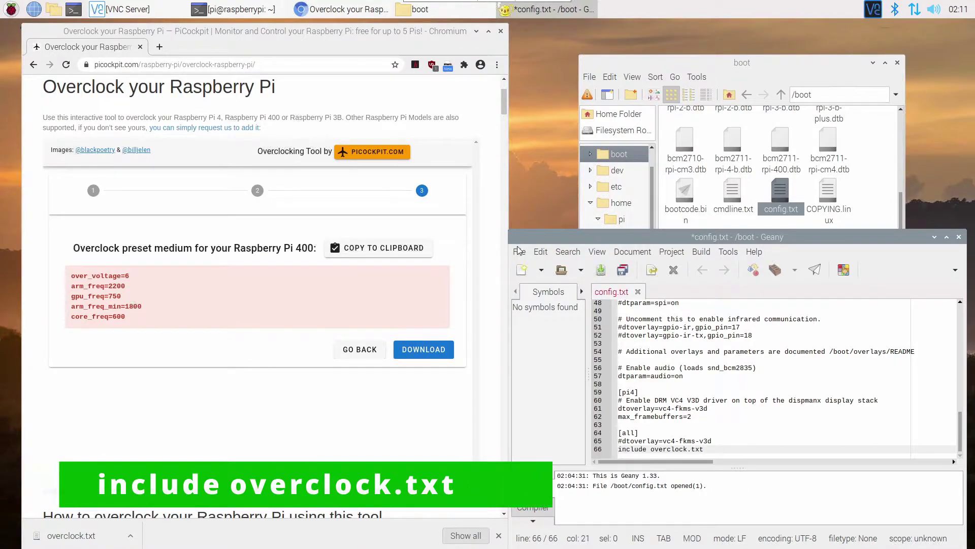
{"action": "left_click", "coordinate": [518, 252]}
{"action": "left_click", "coordinate": [533, 344]}
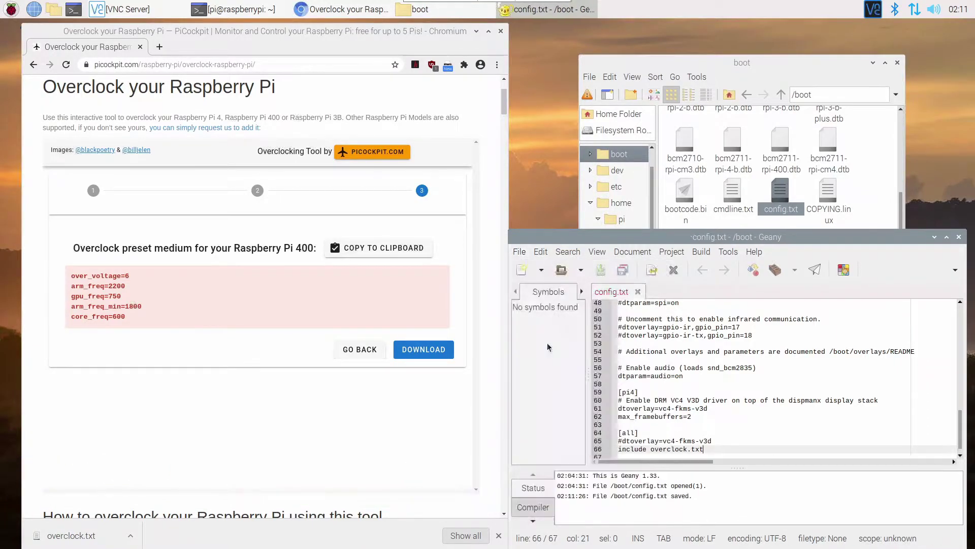
{"action": "left_click", "coordinate": [959, 238]}
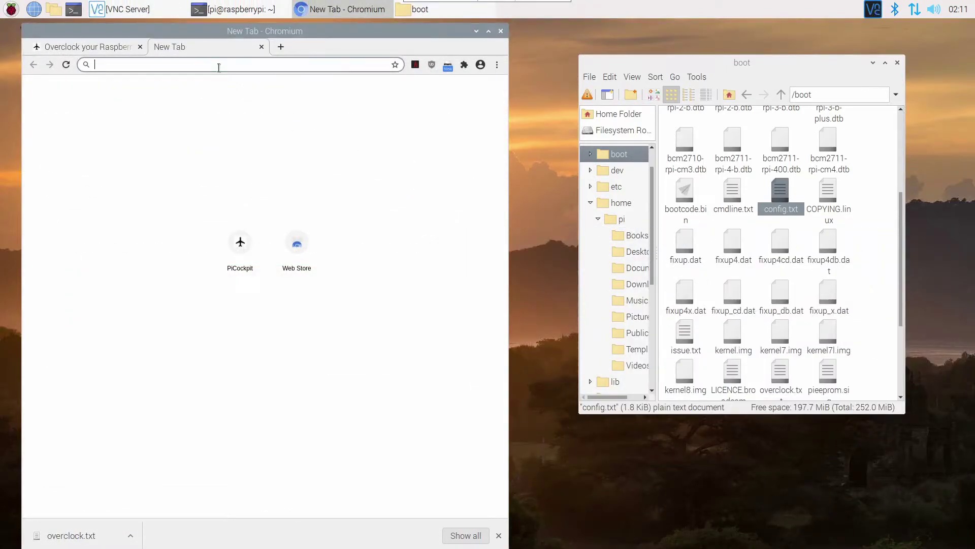
{"action": "type", "text": "picockpit.c"}
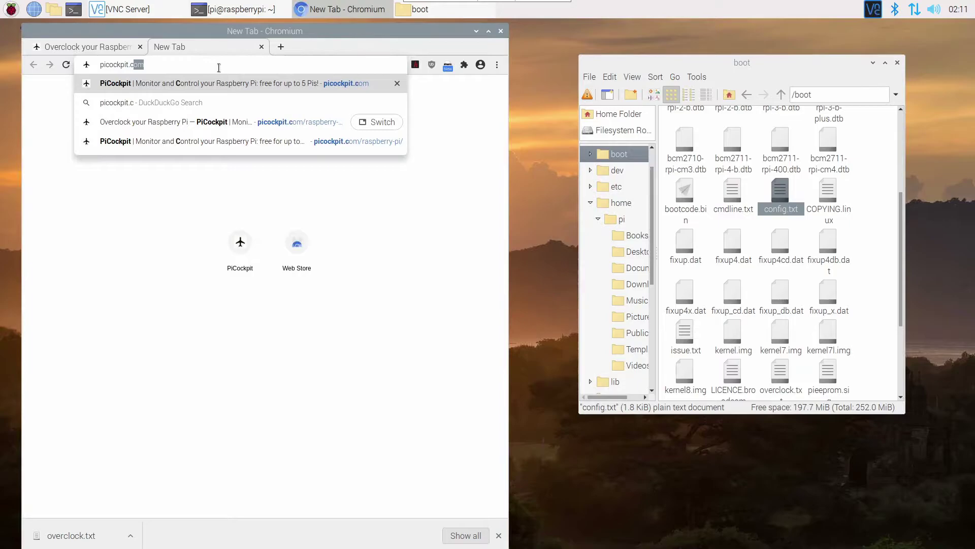
{"action": "type", "text": "om"}
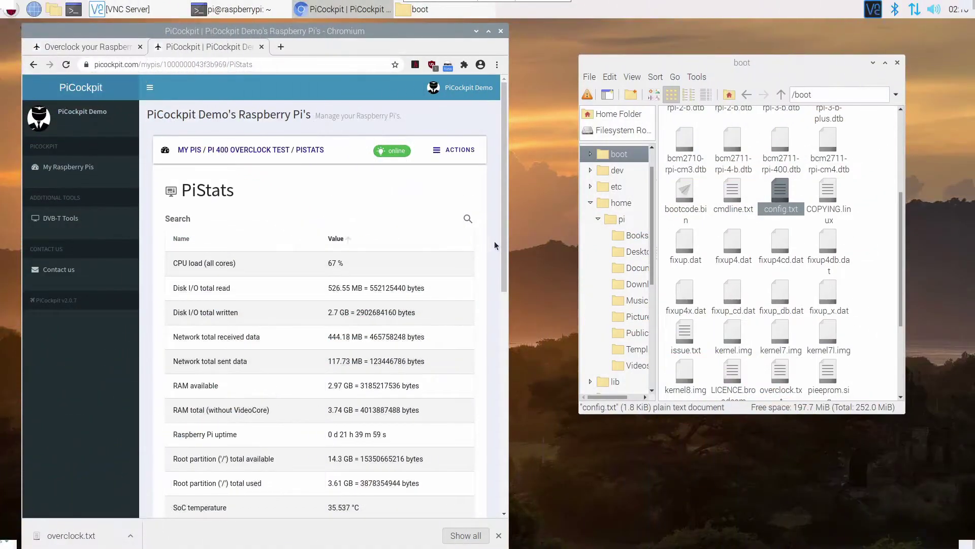
{"action": "left_click_drag", "start_coordinate": [500, 246], "coordinate": [499, 279]}
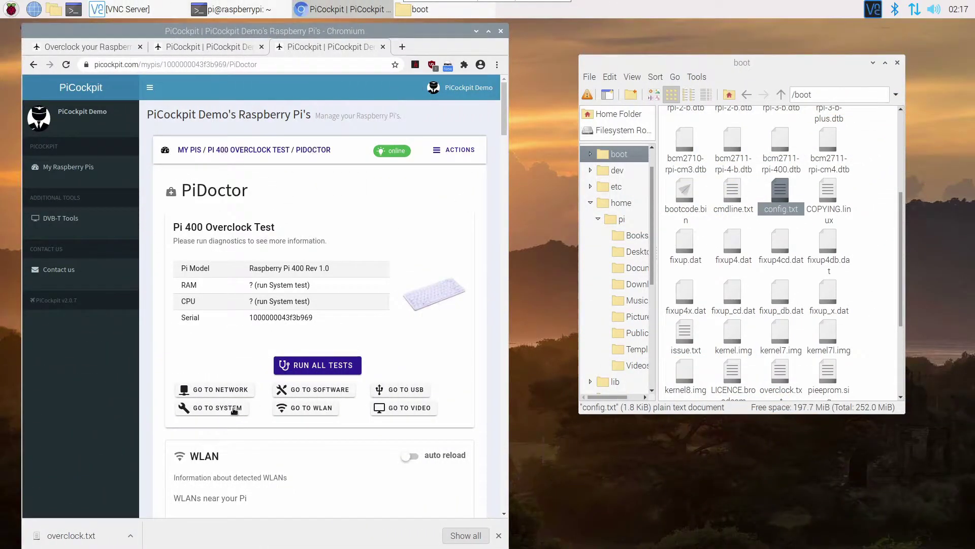
Bring up the Pi 400 Overclock Test's PiDoctor System diagnostics in a new tab
{"action": "left_click", "coordinate": [233, 409]}
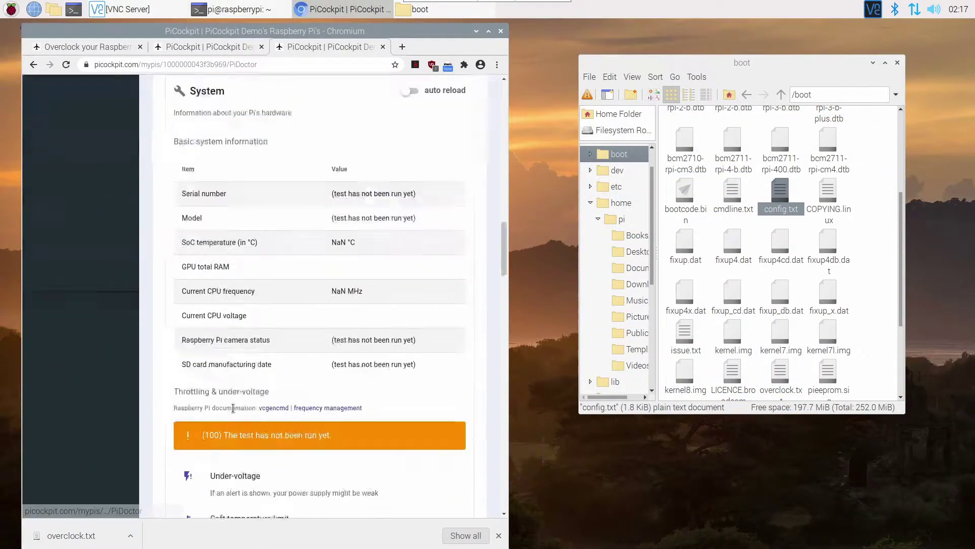
Enable auto reload so the System readings show about 1800 MHz with all throttling checks OK
{"action": "left_click", "coordinate": [409, 97]}
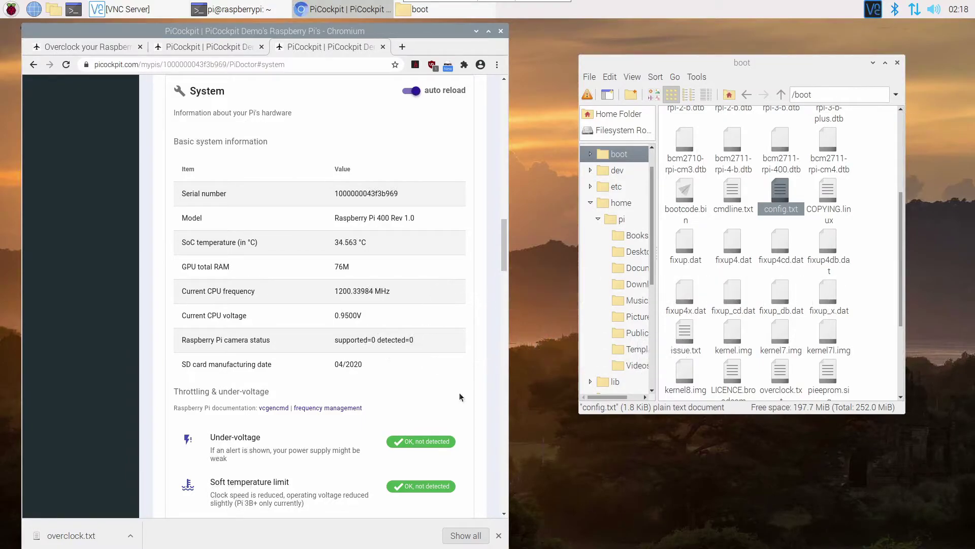
{"action": "scroll", "coordinate": [459, 393], "scroll_direction": "down", "scroll_amount": 2}
{"action": "scroll", "coordinate": [460, 393], "scroll_direction": "down", "scroll_amount": 1}
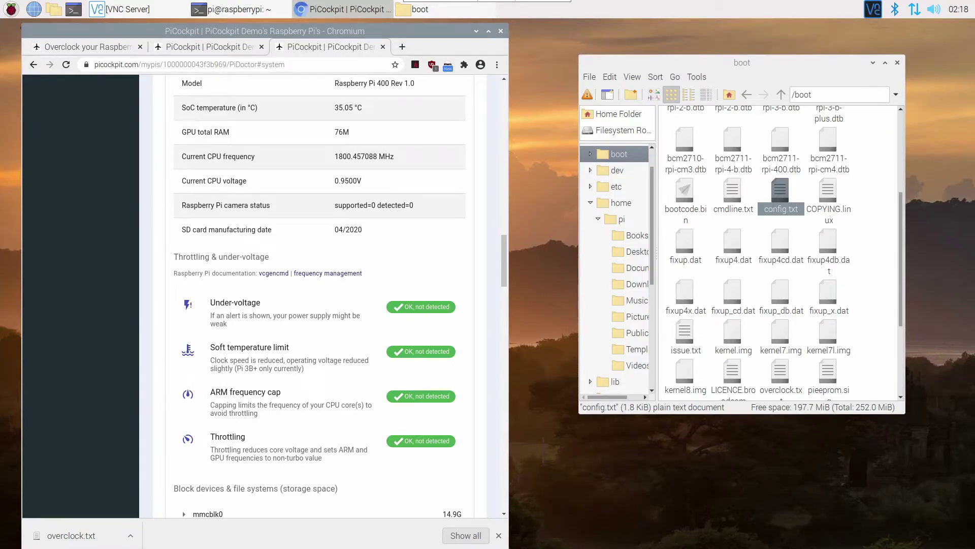
Run sudo apt-get update and install stress-ng, confirming with Y
{"action": "left_click", "coordinate": [228, 9]}
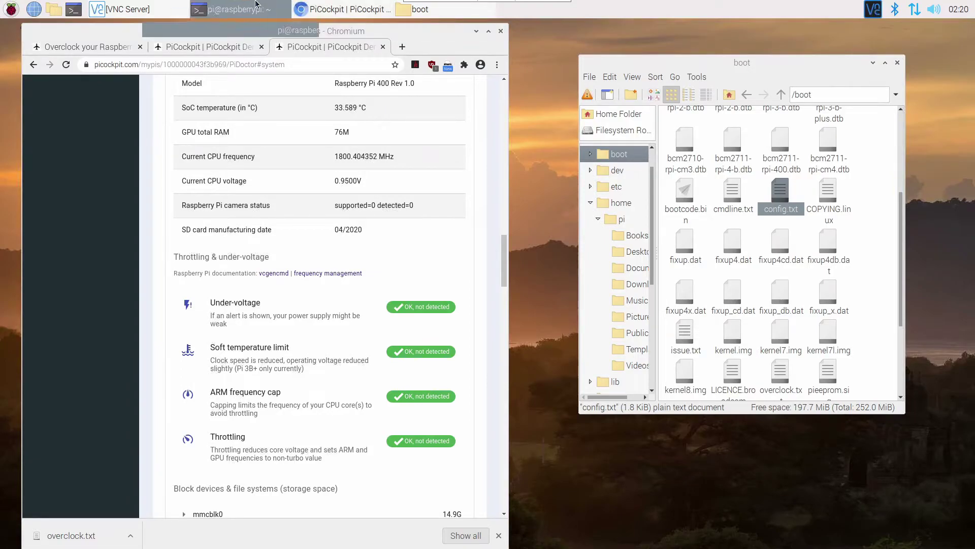
{"action": "type", "text": "sudo apt-get up"}
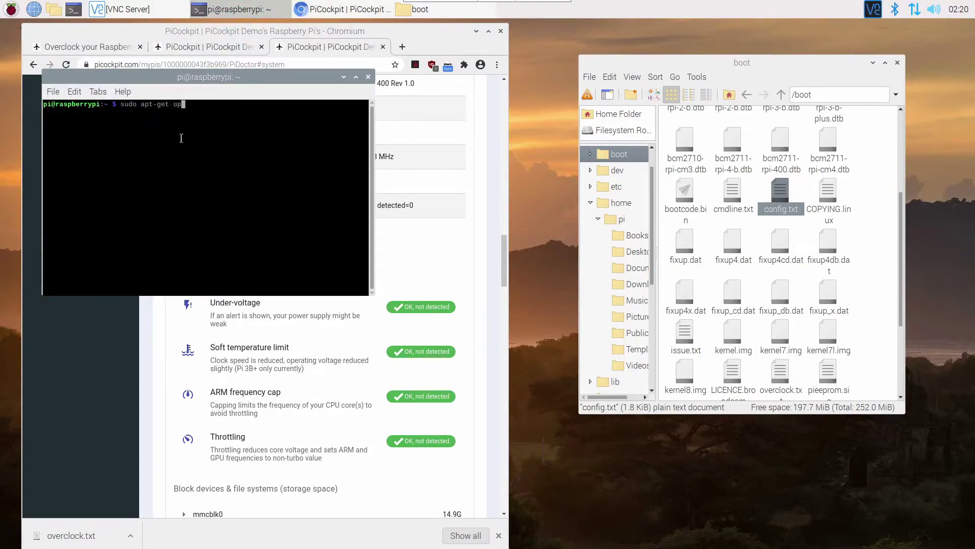
{"action": "type", "text": "date"}
{"action": "key", "text": "Return"}
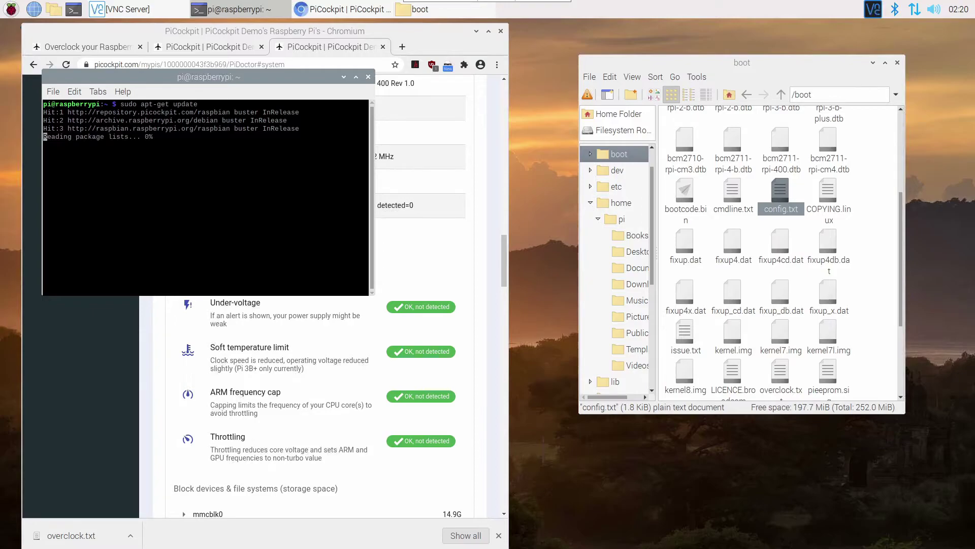
{"action": "type", "text": "sudo apt-g"}
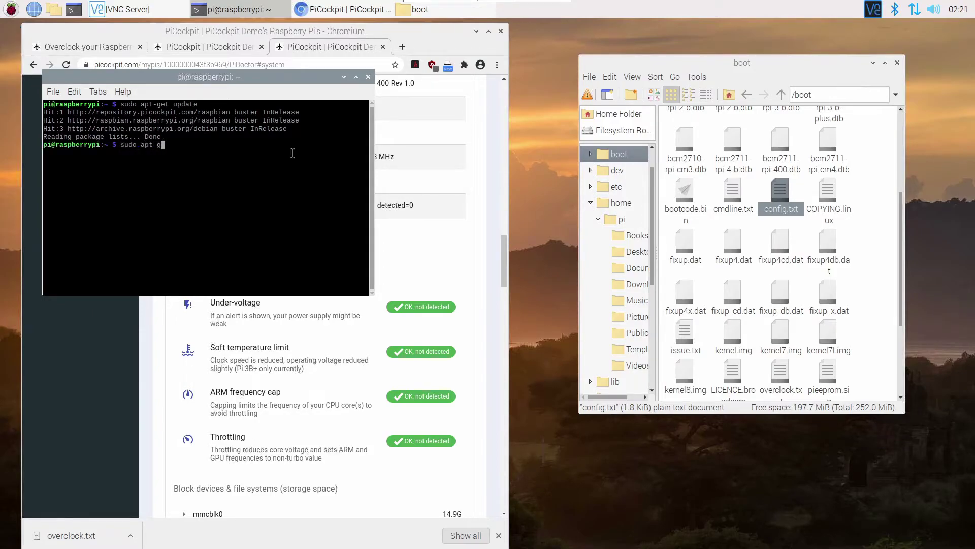
{"action": "type", "text": "et install stress-ng"}
{"action": "key", "text": "Return"}
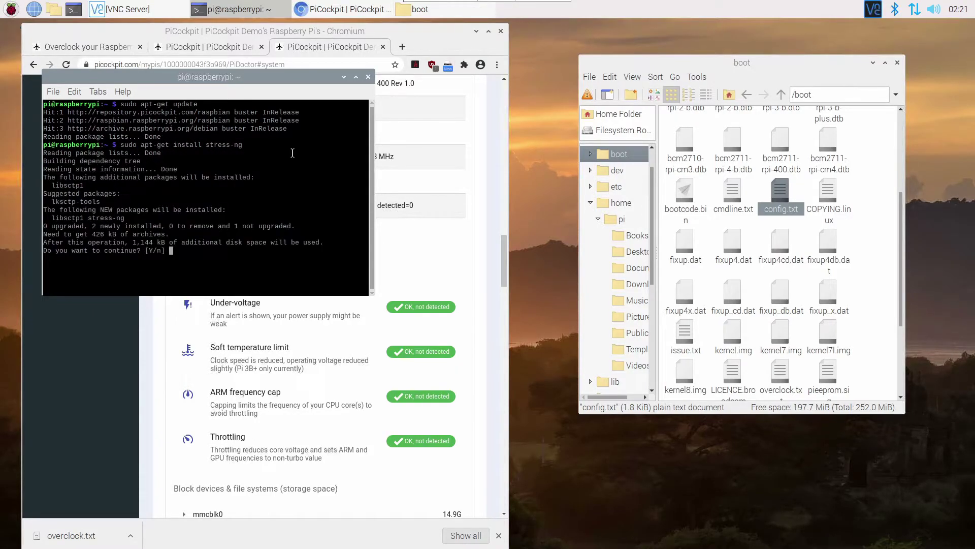
{"action": "key", "text": "Return"}
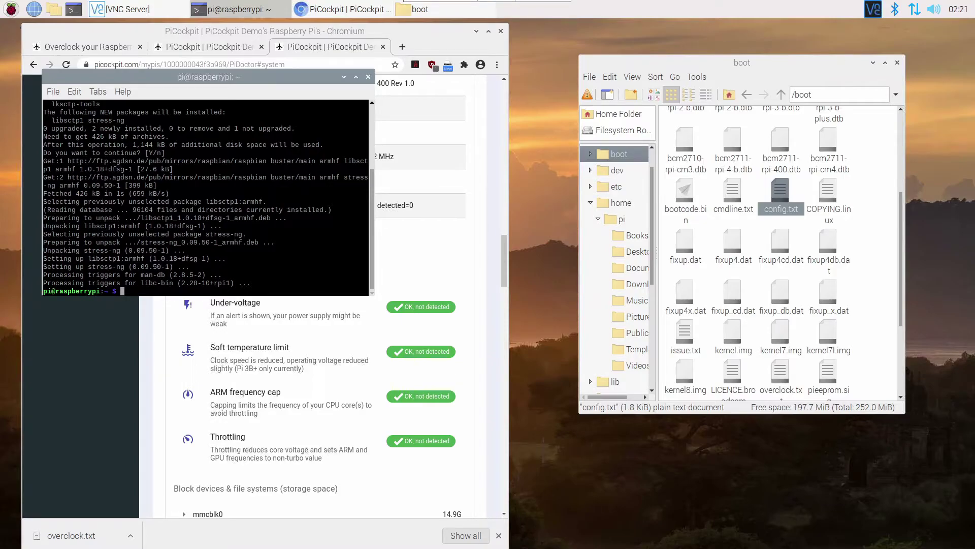
{"action": "type", "text": "stress-"}
{"action": "type", "text": "ng --cpu "}
{"action": "type", "text": "4 --cpu"}
{"action": "type", "text": "-method f"}
{"action": "type", "text": "ft"}
Start stress-ng with four CPU workers using the fft method
{"action": "key", "text": "Return"}
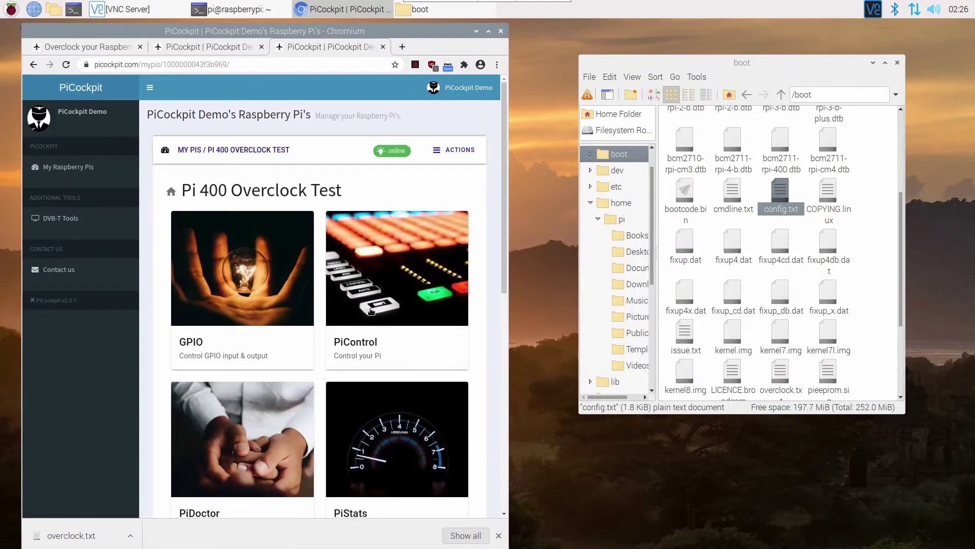
Reboot the Pi 400 Overclock Test through PiControl's Core commands and confirm it
{"action": "left_click", "coordinate": [371, 312]}
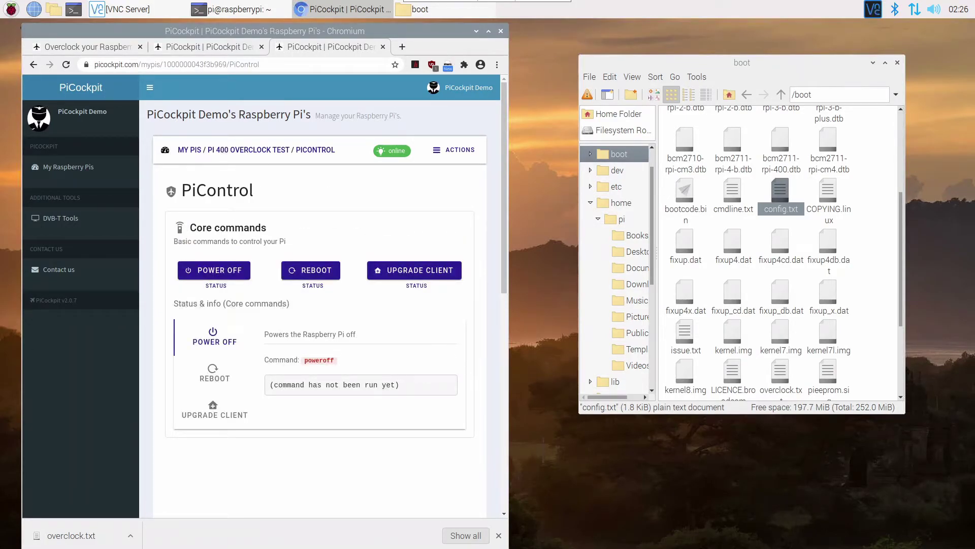
{"action": "left_click", "coordinate": [336, 275]}
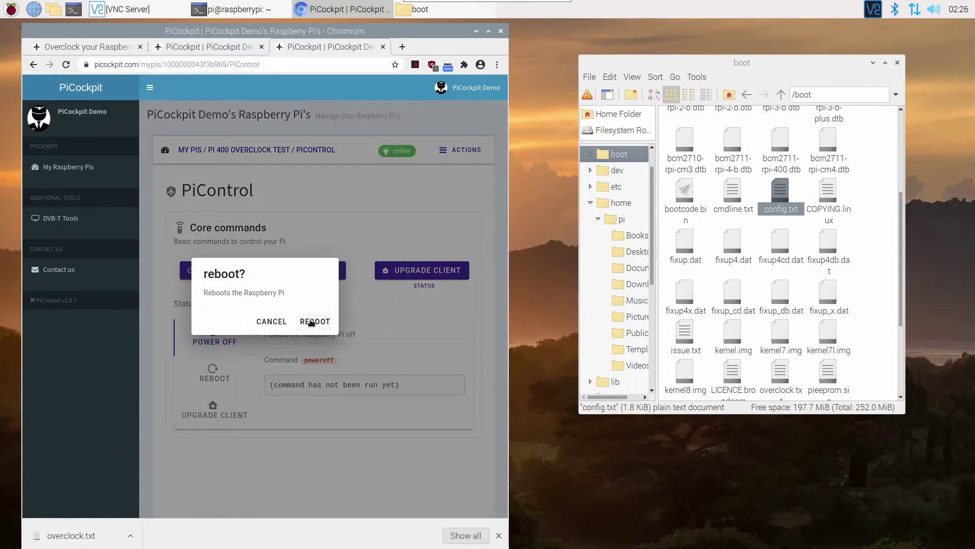
{"action": "left_click", "coordinate": [314, 322]}
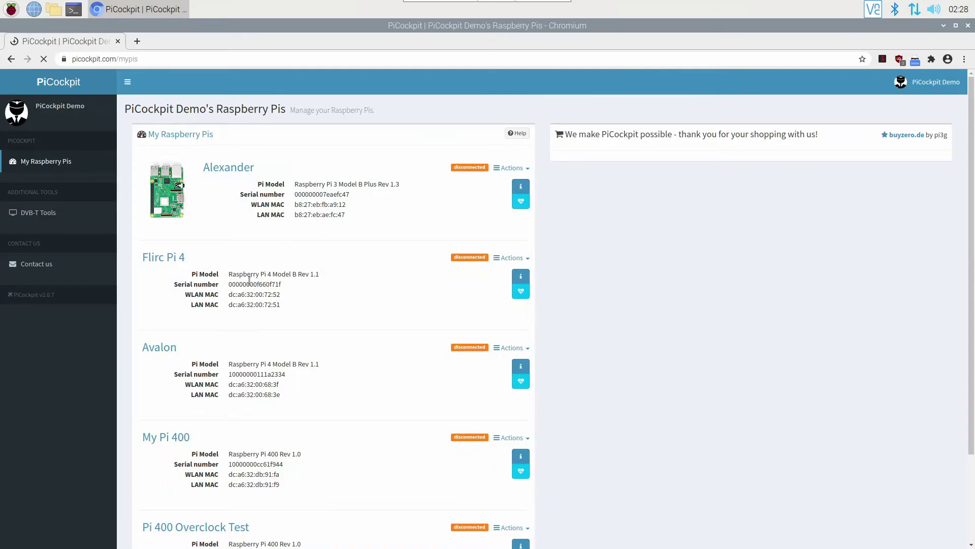
{"action": "scroll", "coordinate": [250, 425], "scroll_direction": "down", "scroll_amount": 1}
{"action": "scroll", "coordinate": [250, 425], "scroll_direction": "down", "scroll_amount": 2}
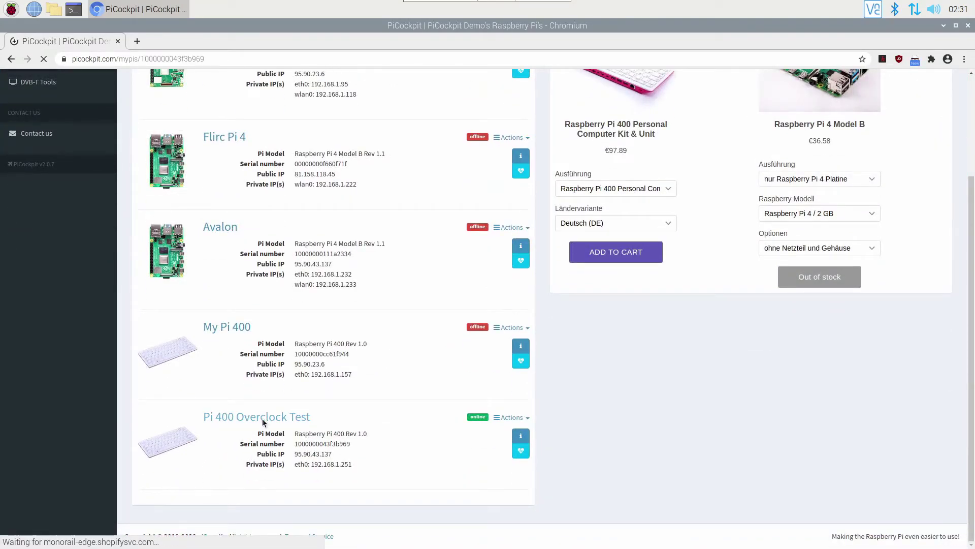
Select the Pi 400 Overclock Test from the My Raspberry Pis list to view its PiStats
{"action": "left_click", "coordinate": [263, 419]}
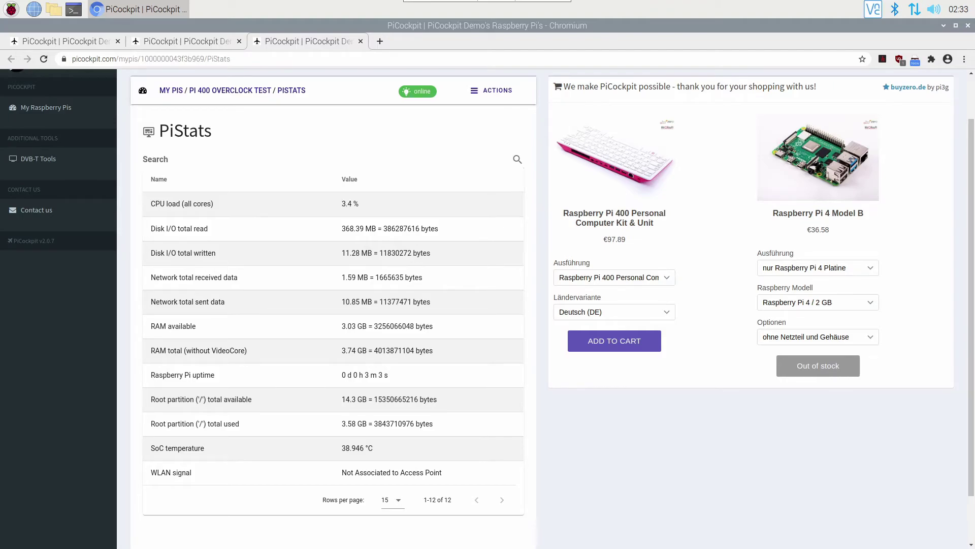
In a new terminal, run stress-ng --cpu 4 --cpu-method fft to load all four cores
{"action": "key", "text": "ctrl+alt+t"}
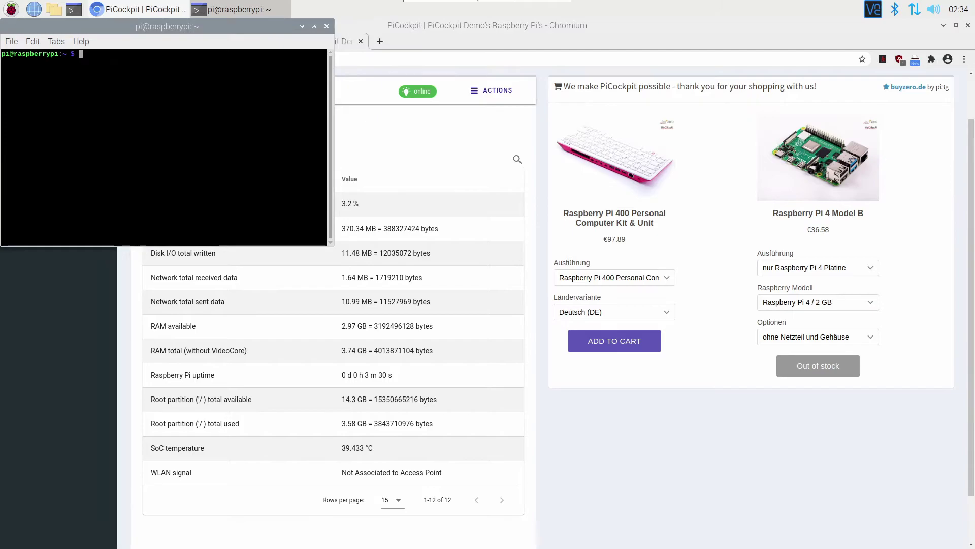
{"action": "type", "text": "stress-"}
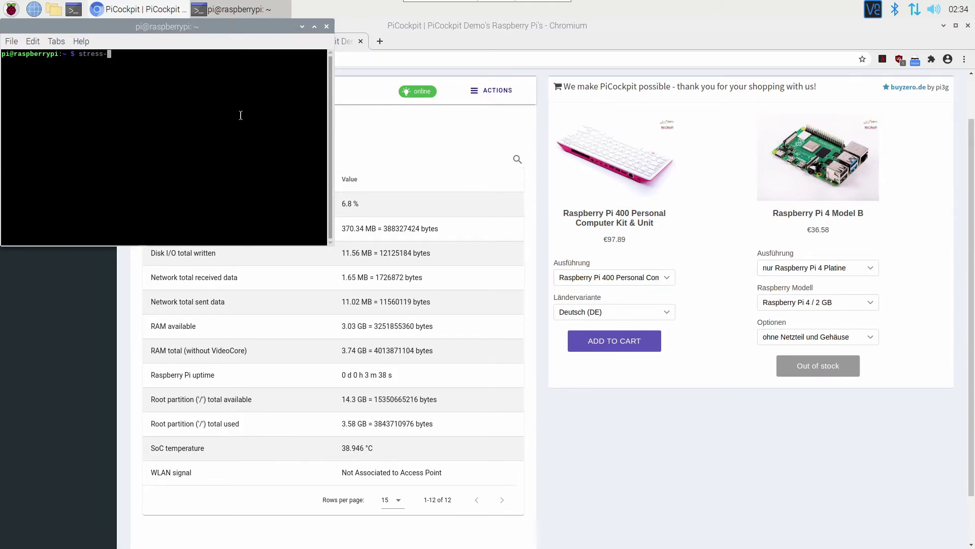
{"action": "type", "text": "ng --cp"}
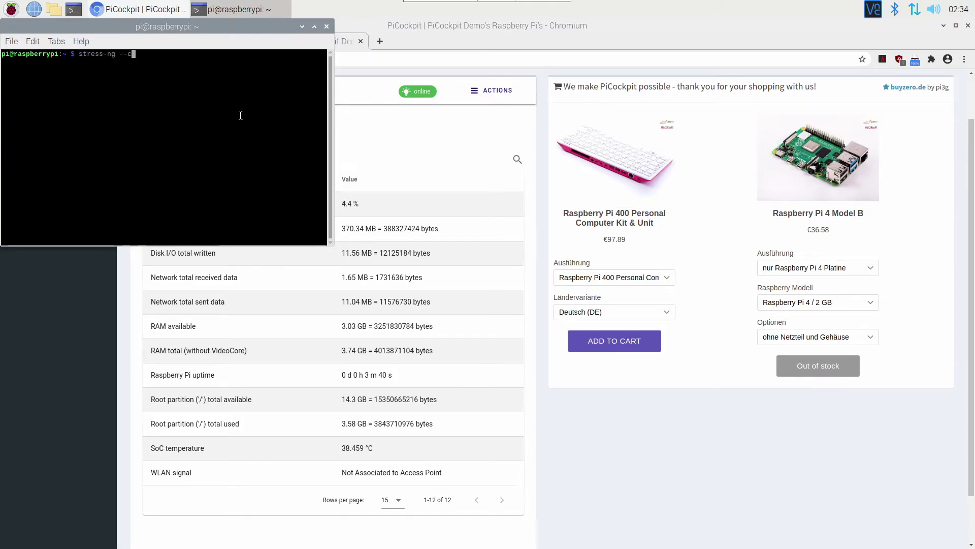
{"action": "type", "text": "u 4 -"}
{"action": "type", "text": "-cpu-method"}
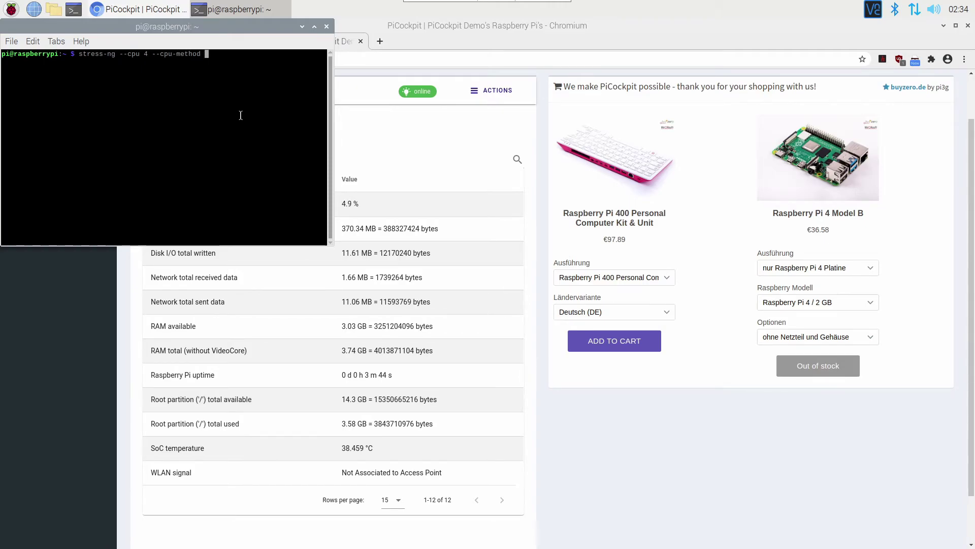
{"action": "type", "text": " fft"}
{"action": "key", "text": "Return"}
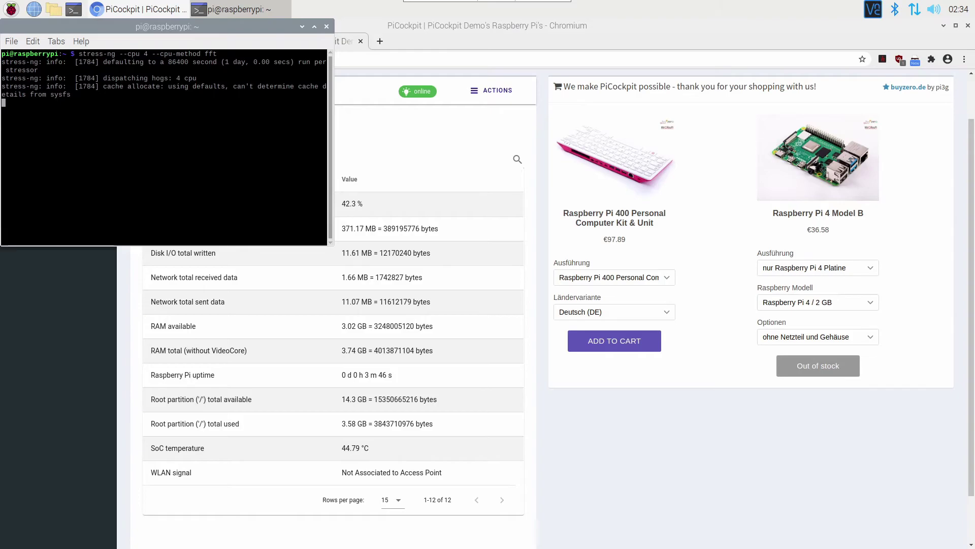